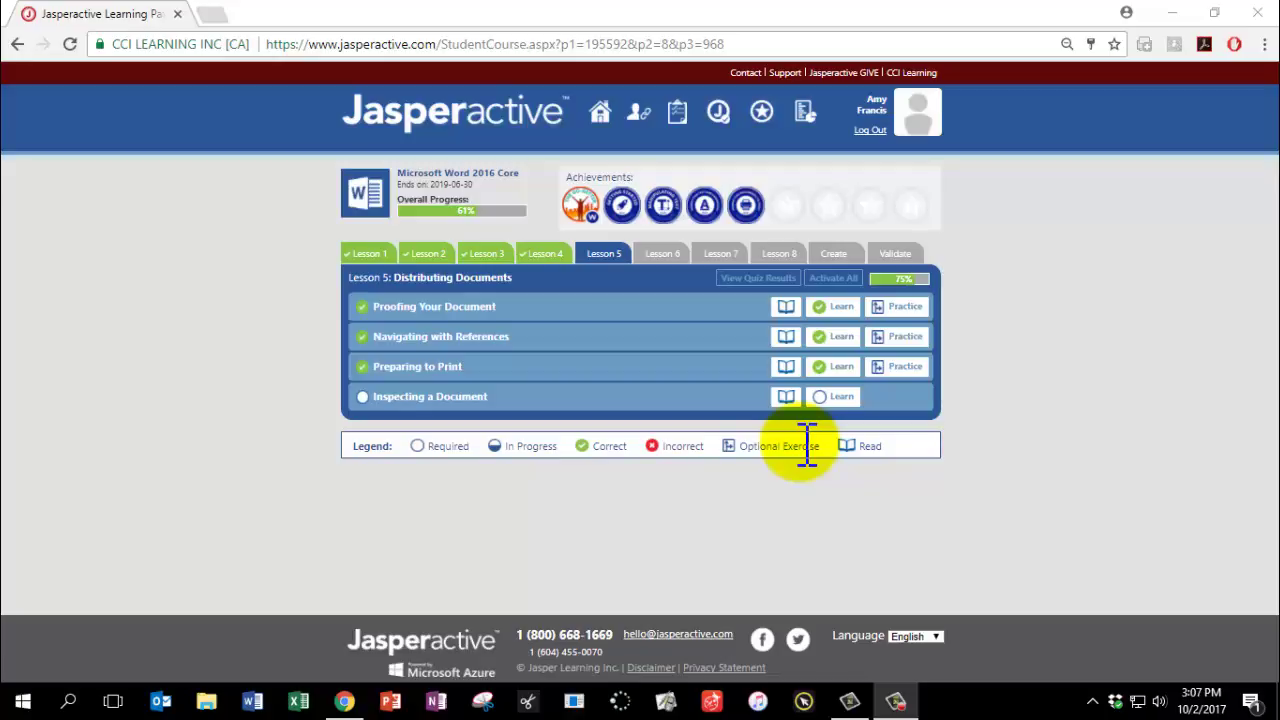
# Step: Start the Jasperactive Inspecting a Document exercise with New Adventures (Approved) final open
pyautogui.click(836, 398)
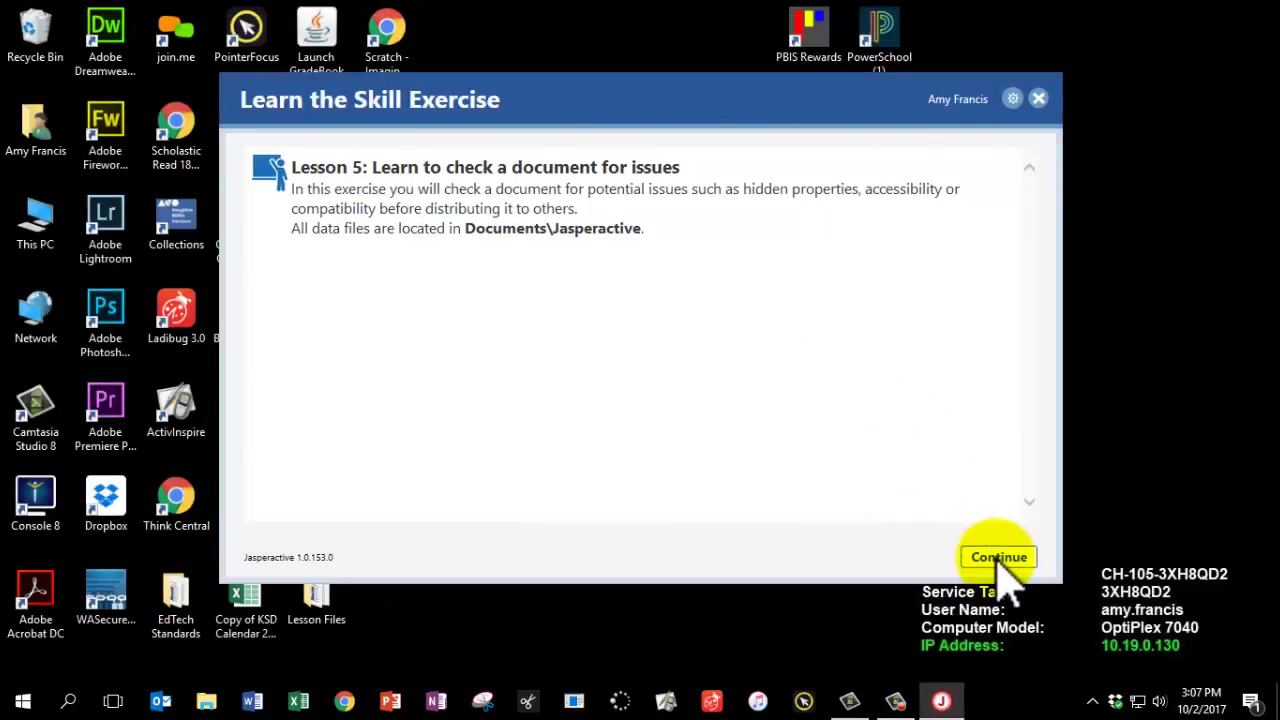
pyautogui.click(999, 557)
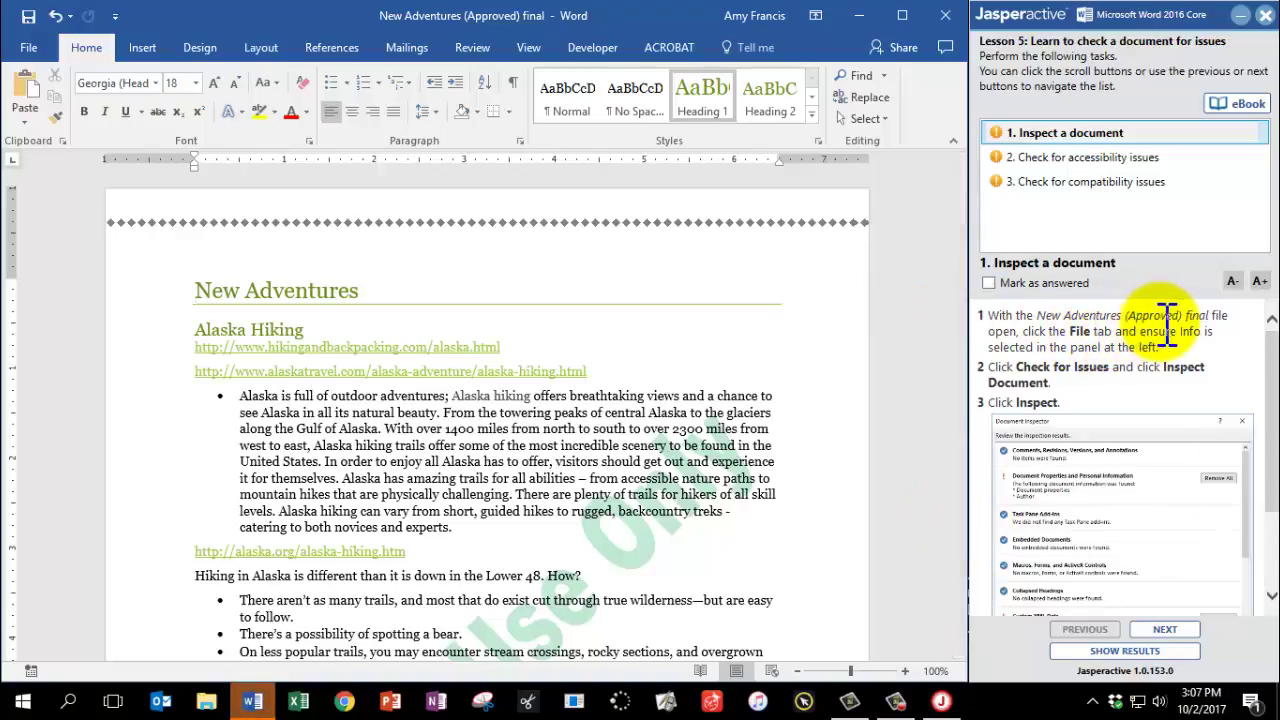
# Step: Choose Inspect Document under Check for Issues on the New Adventures Info page
pyautogui.click(1069, 350)
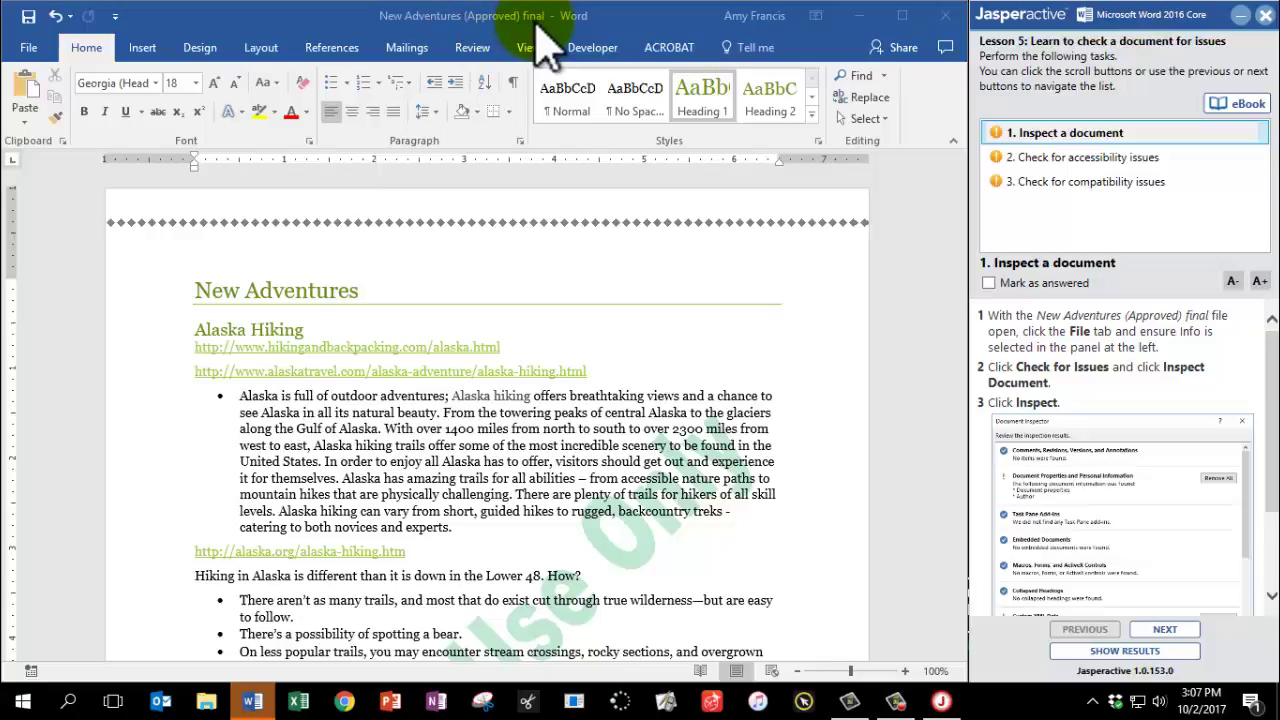
pyautogui.click(30, 56)
pyautogui.click(29, 52)
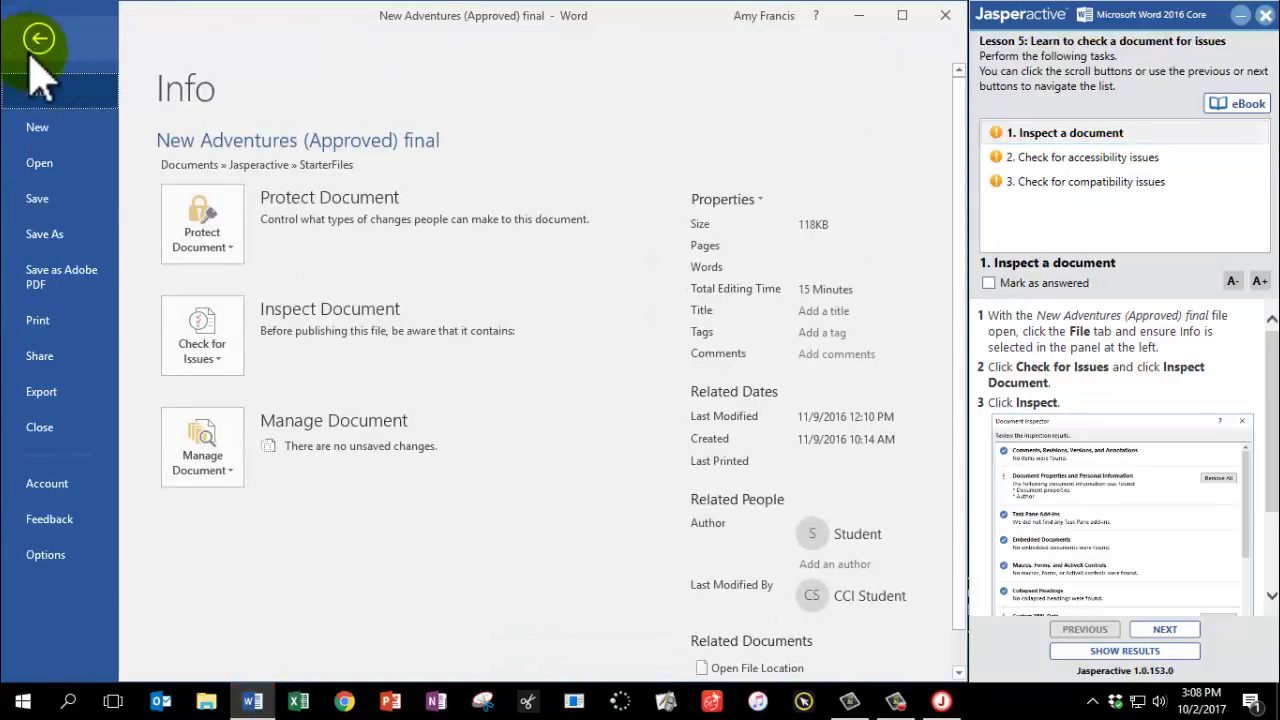
pyautogui.click(210, 350)
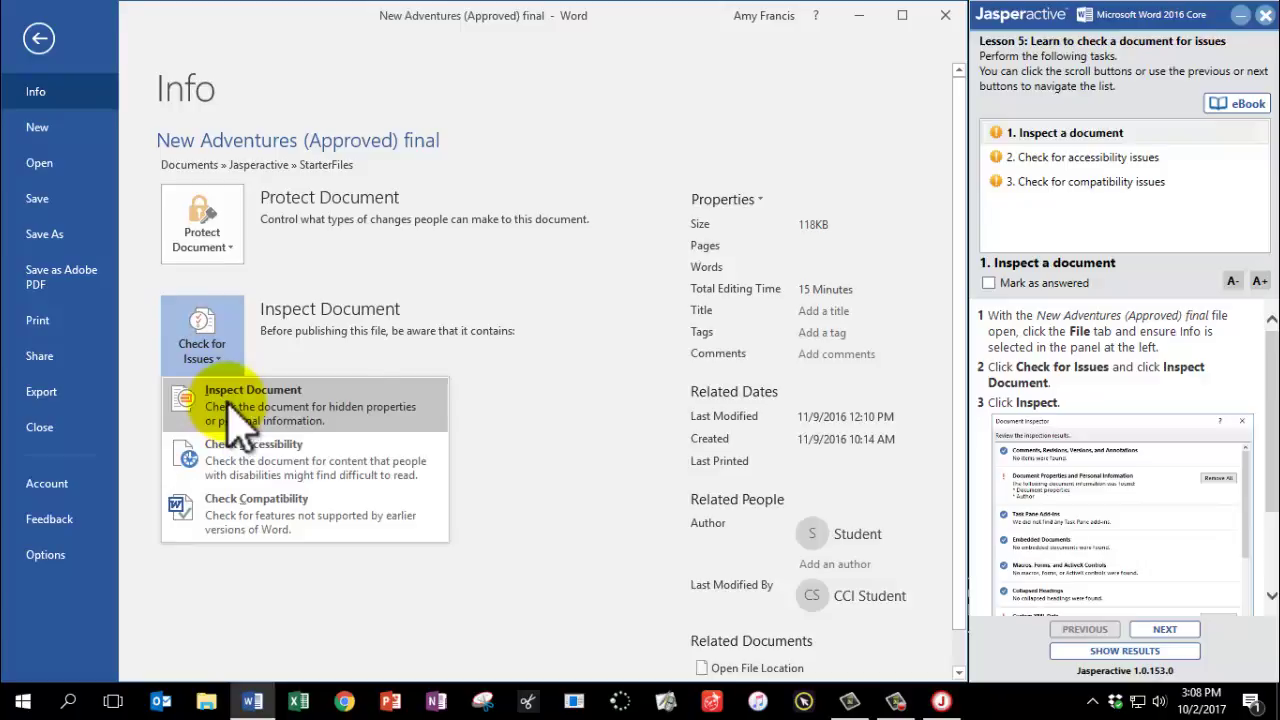
pyautogui.click(232, 412)
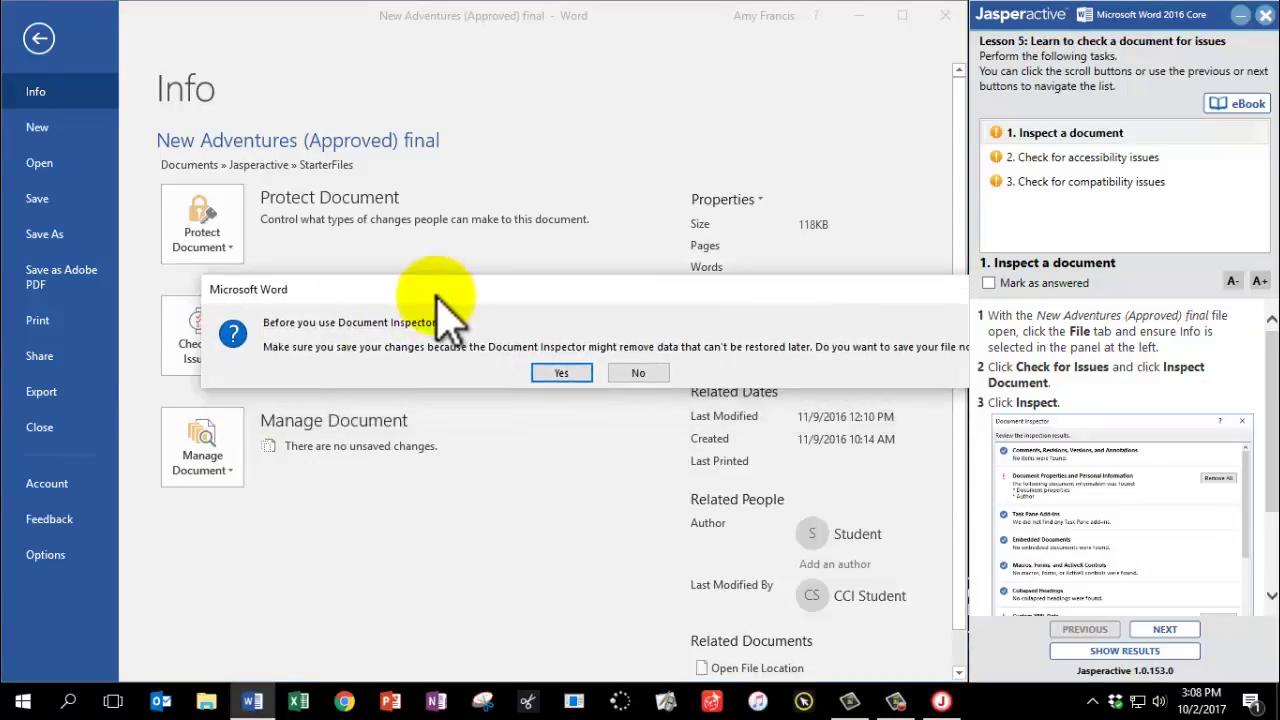
# Step: Save the document and run the Document Inspector
pyautogui.click(561, 374)
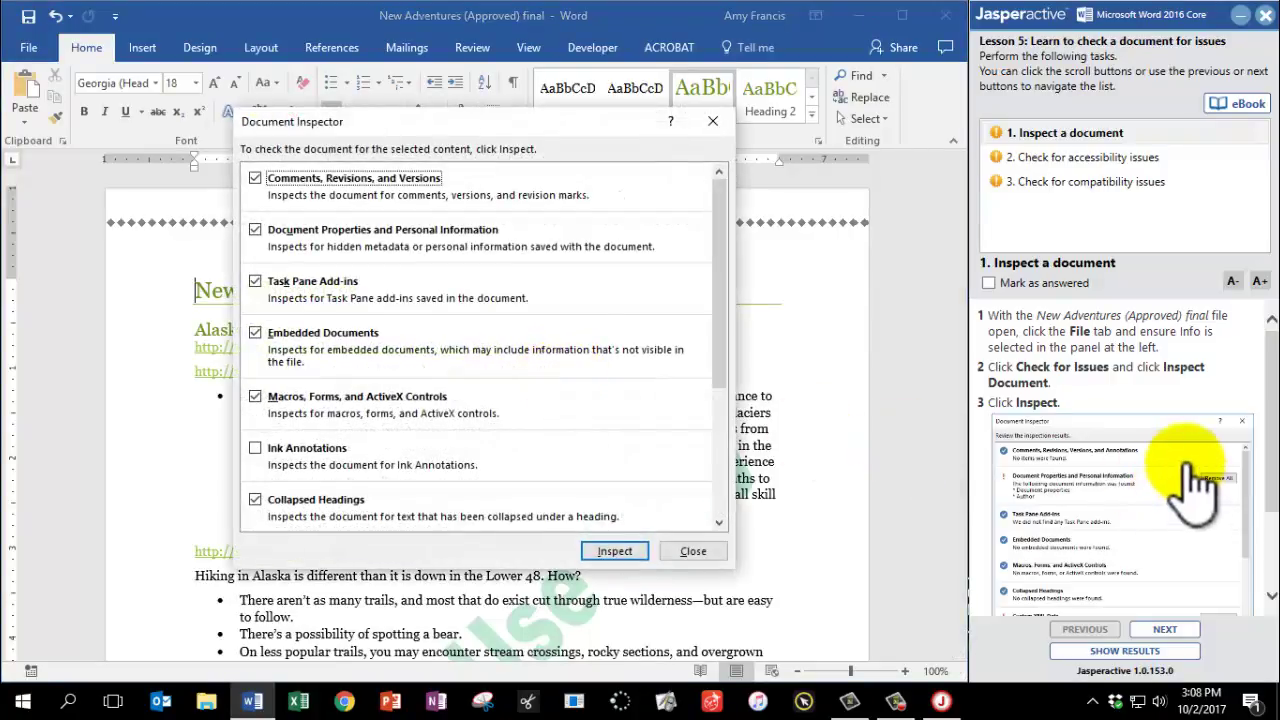
pyautogui.scroll(-2, 1150, 456)
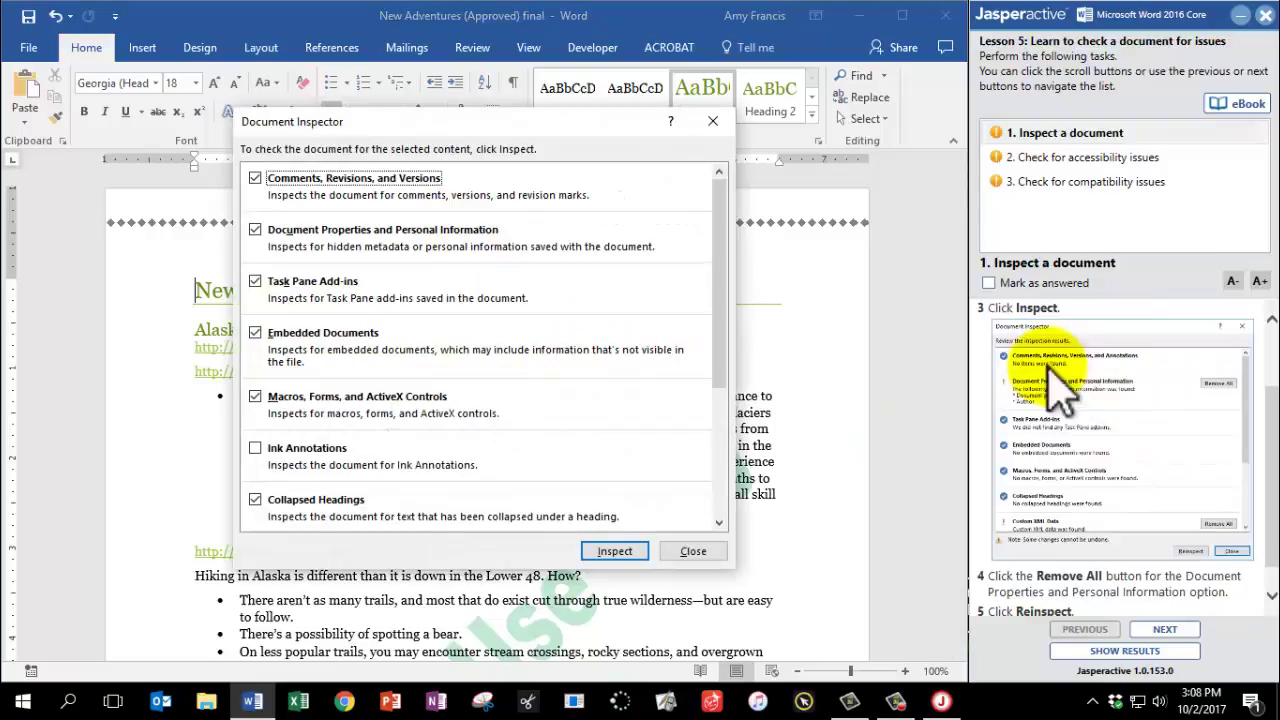
pyautogui.click(615, 552)
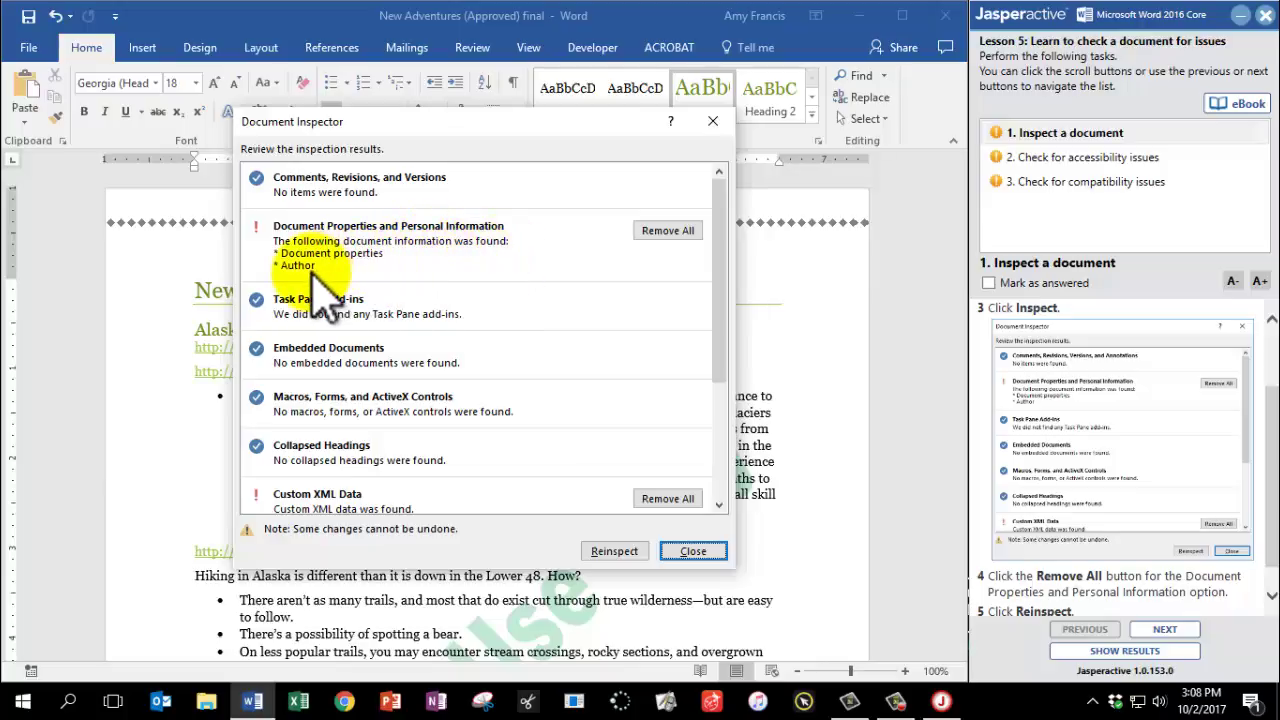
# Step: Remove all Document Properties and Personal Information, reinspect, and close the inspector
pyautogui.scroll(-1, 1125, 512)
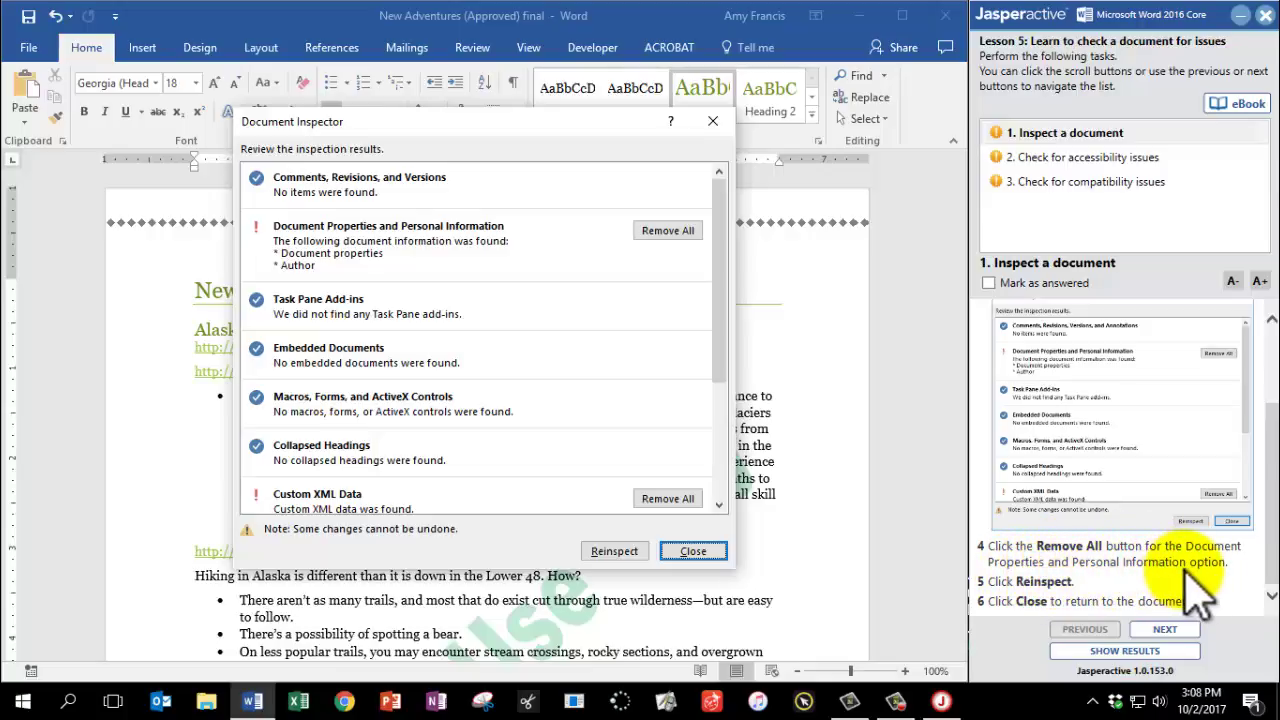
pyautogui.click(667, 231)
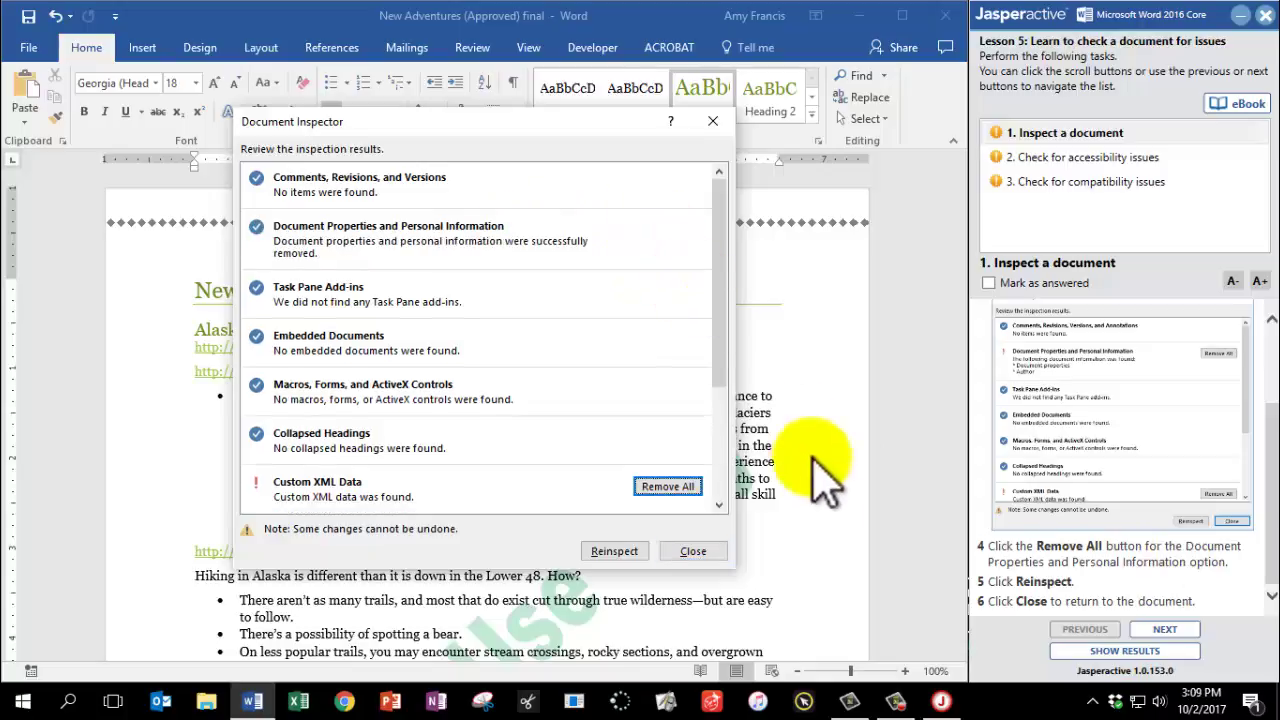
pyautogui.click(613, 552)
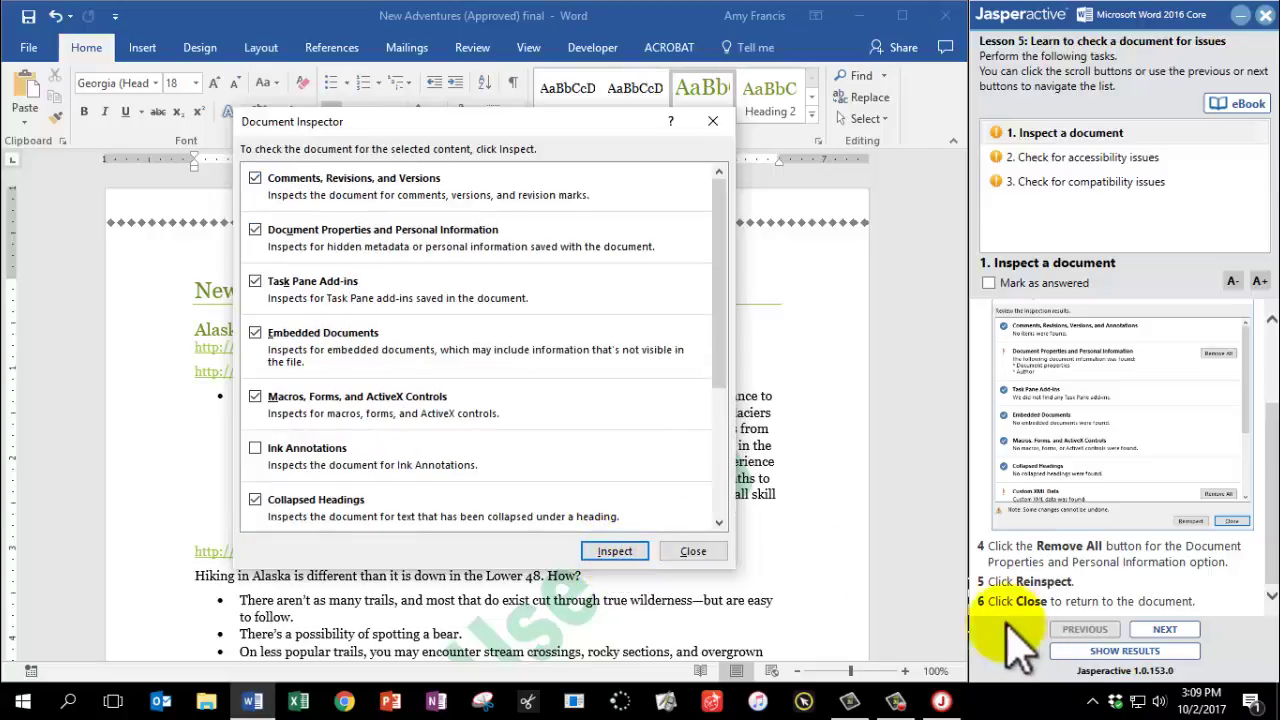
pyautogui.click(693, 552)
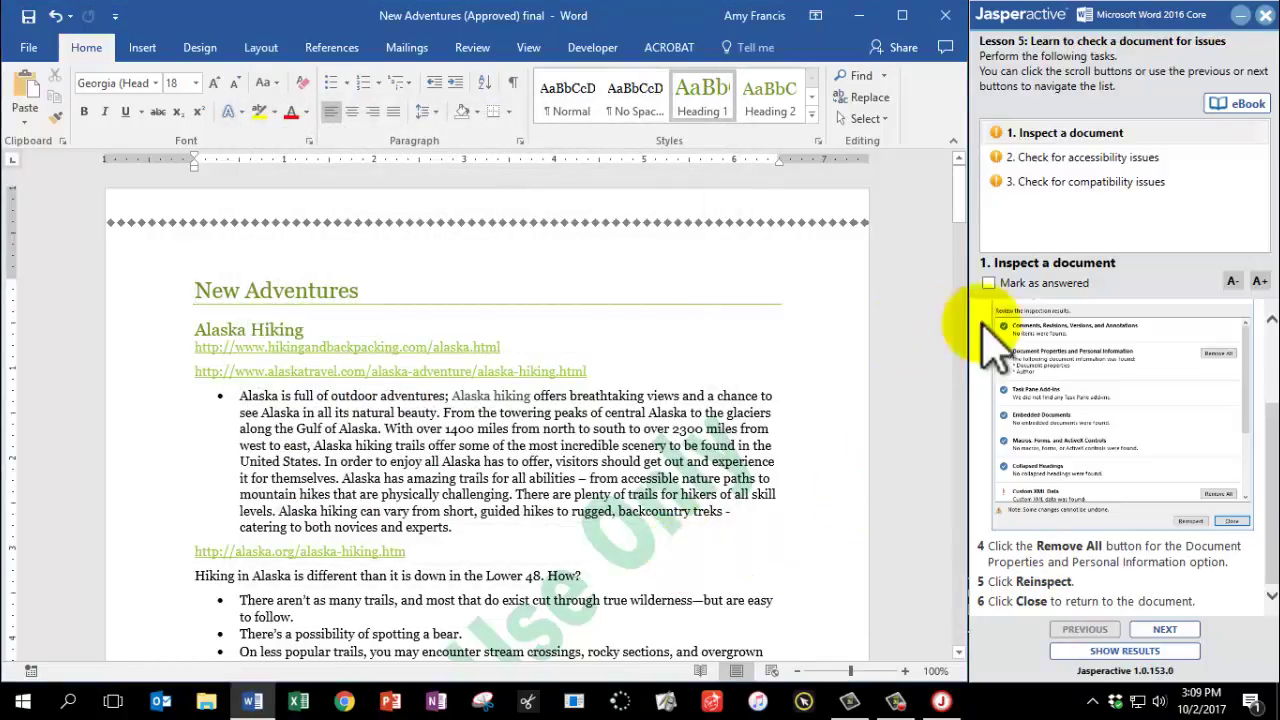
# Step: Mark the inspection task answered, advance to the accessibility task, and show Check for Issues
pyautogui.click(988, 283)
pyautogui.click(1166, 629)
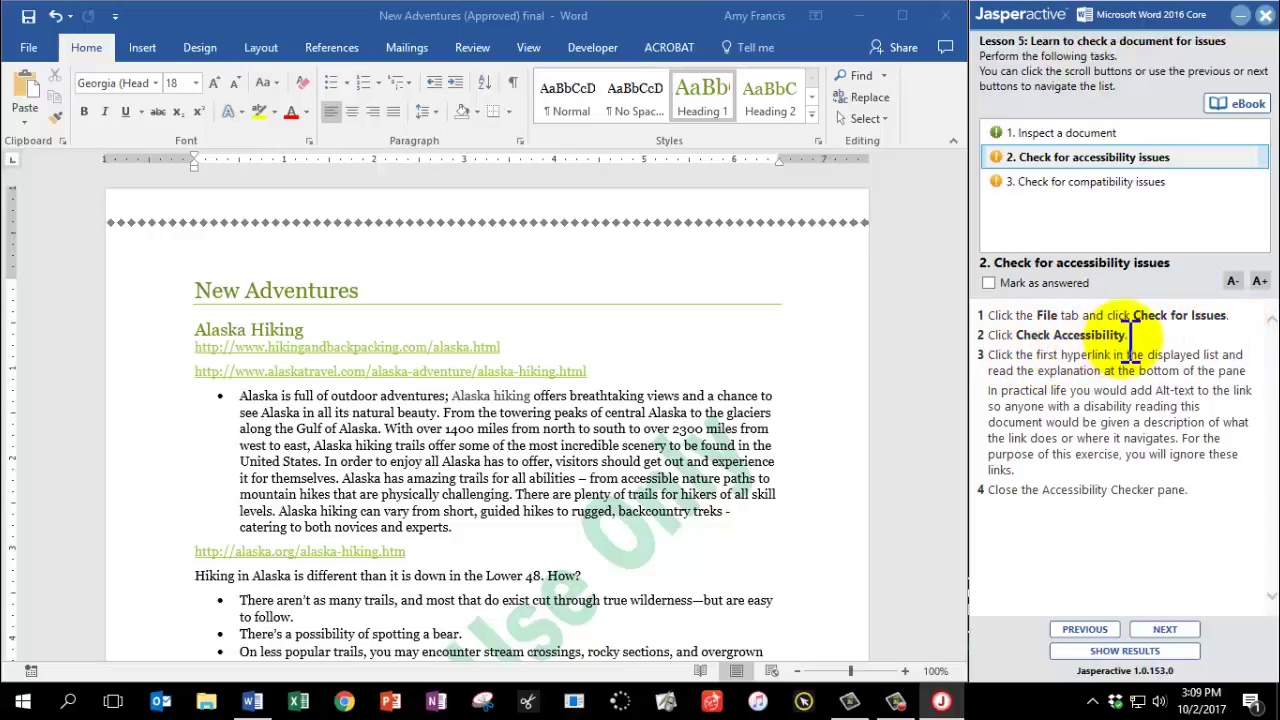
pyautogui.click(28, 47)
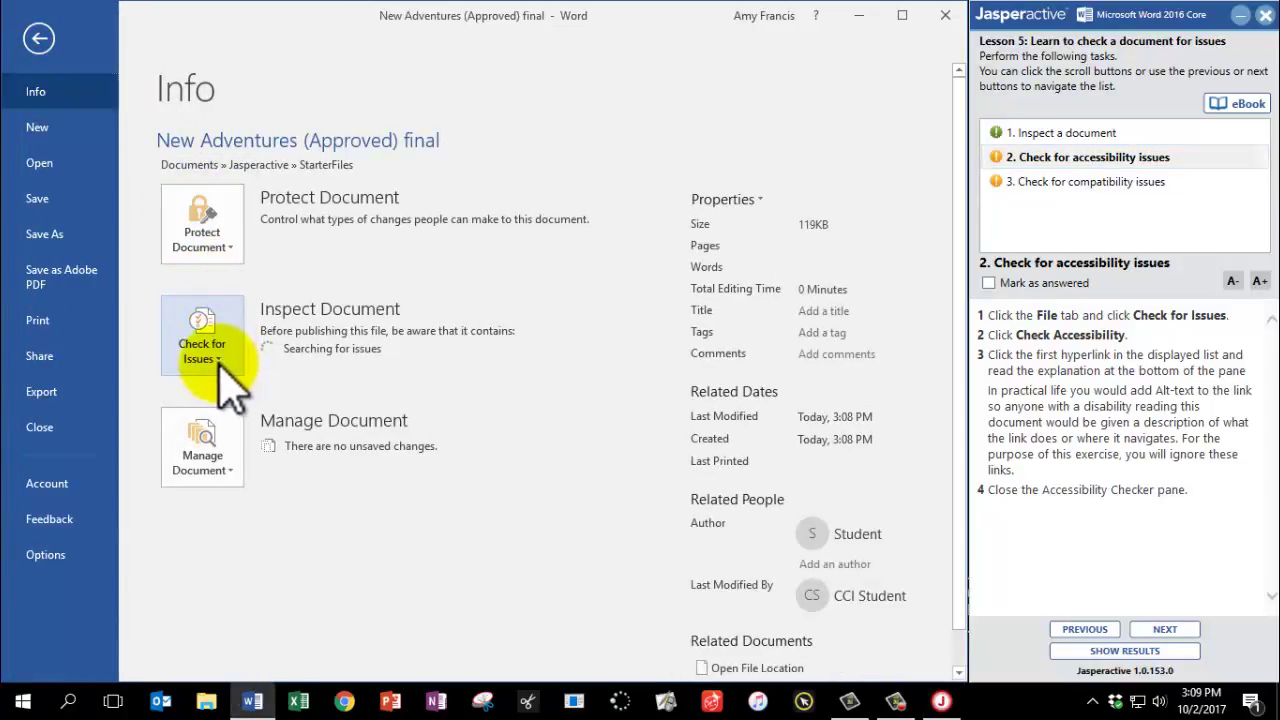
pyautogui.click(228, 388)
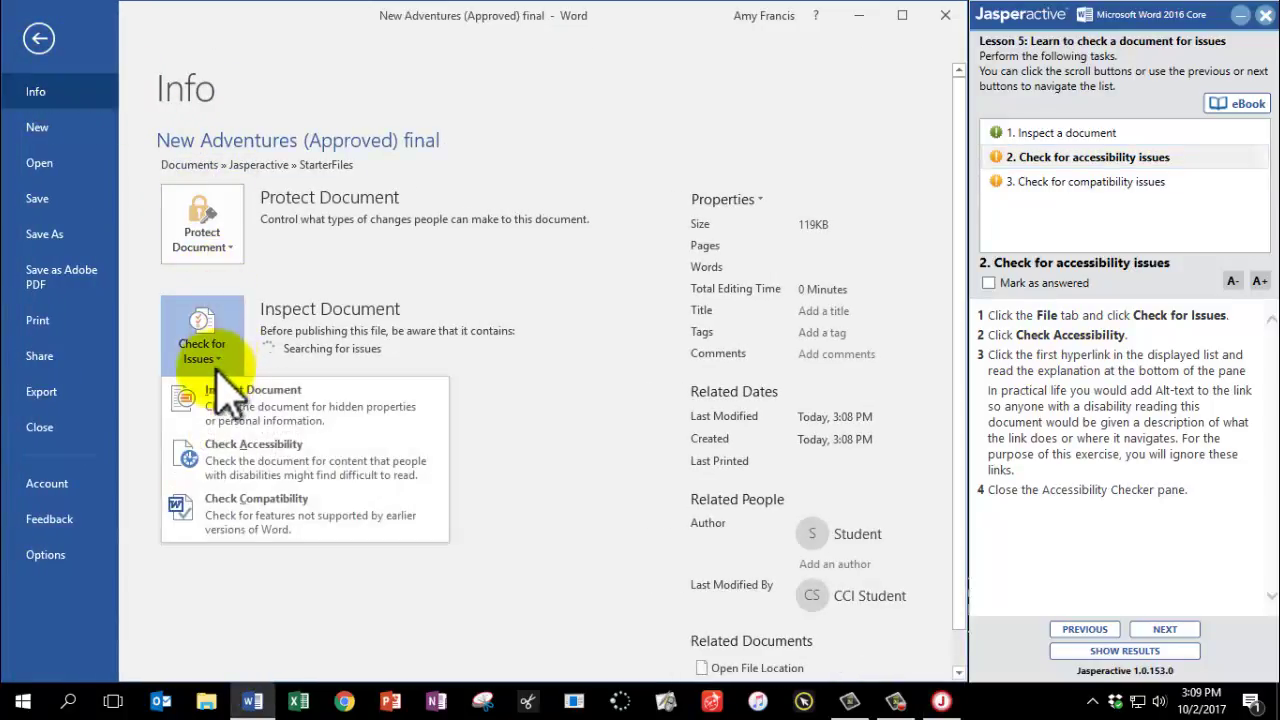
# Step: Run Check Accessibility to show the Accessibility Checker pane
pyautogui.click(231, 468)
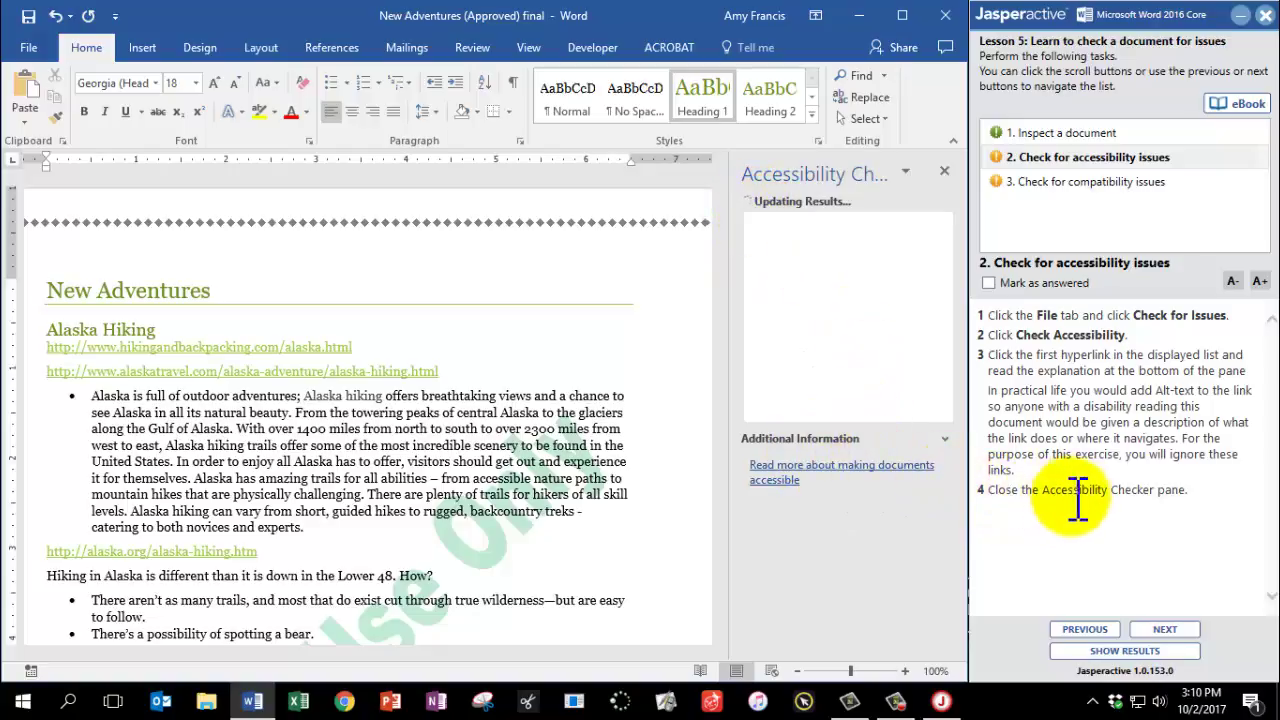
# Step: Close the Accessibility Checker pane and mark the accessibility task answered, moving to the next task
pyautogui.click(944, 172)
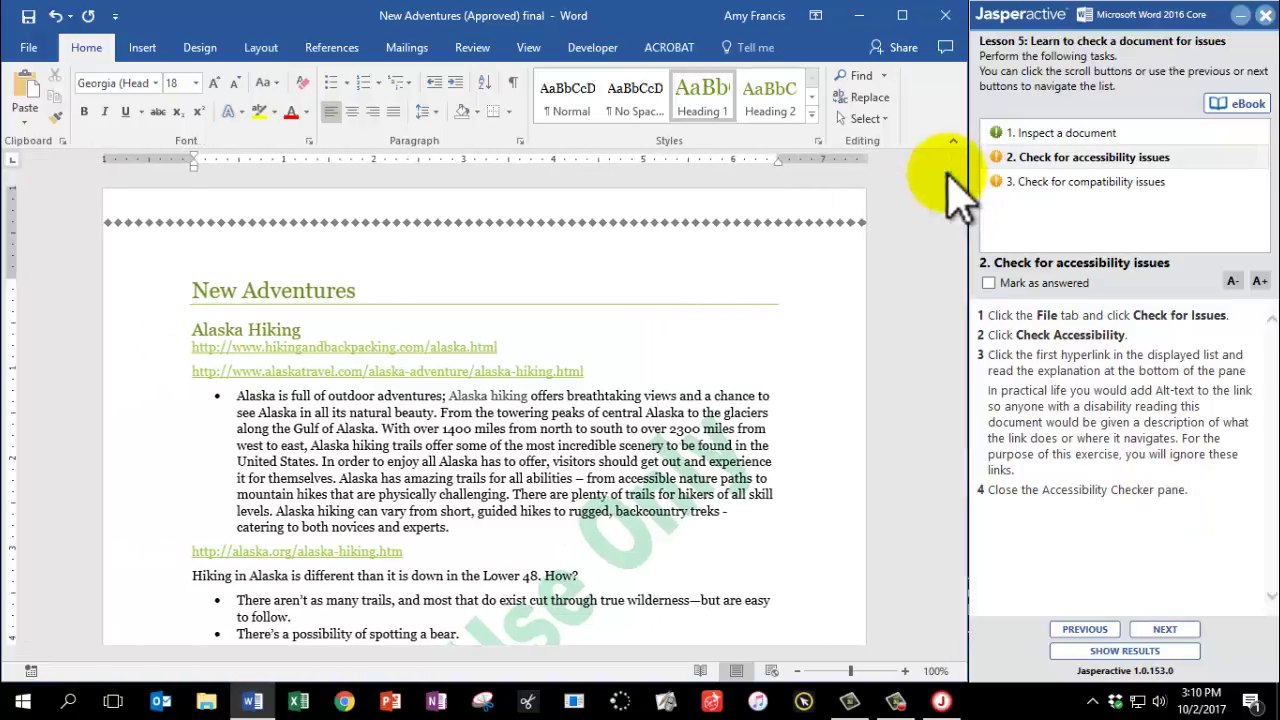
pyautogui.click(988, 282)
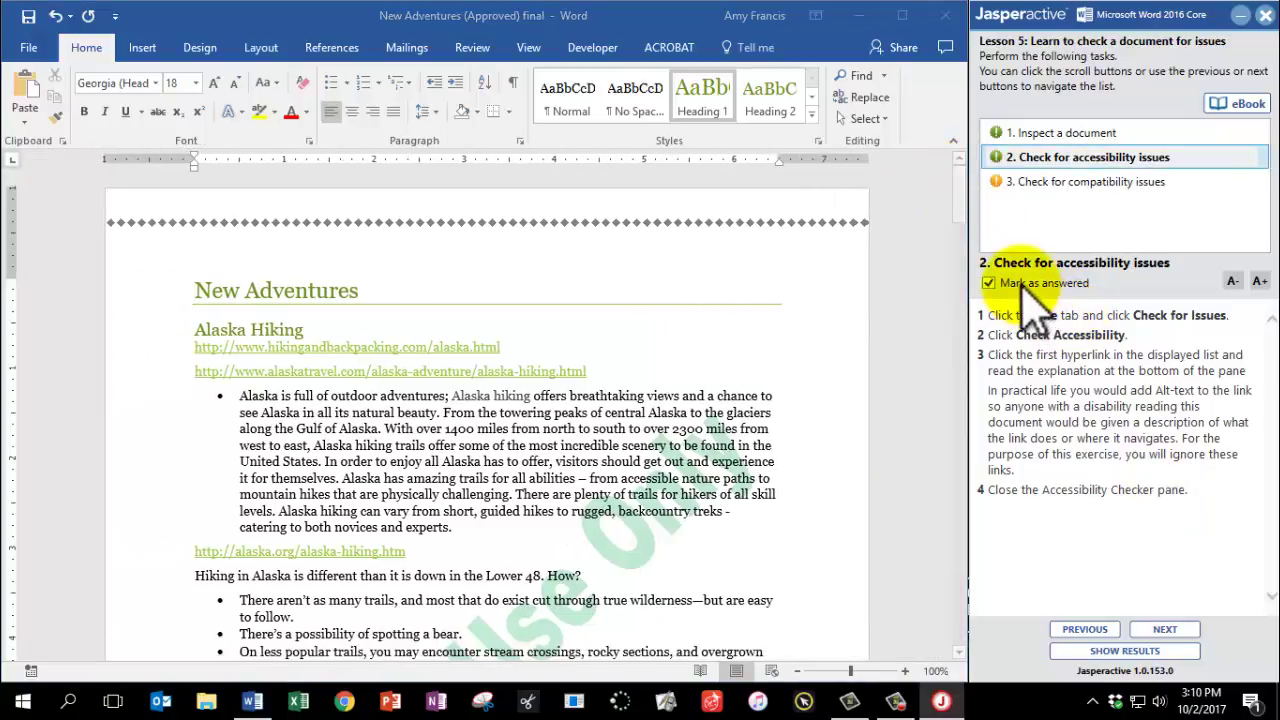
pyautogui.click(1178, 632)
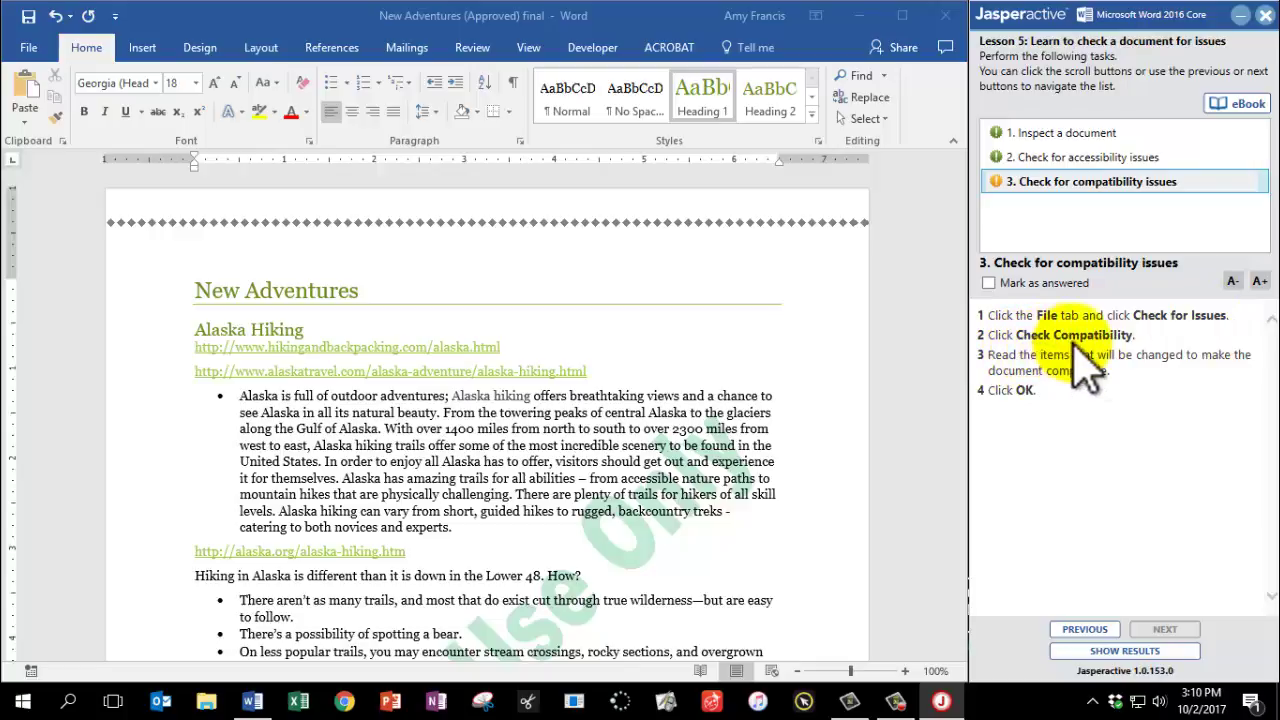
# Step: Run Check Compatibility, listing SmartArt, shape/textbox and text-effect issues
pyautogui.click(30, 50)
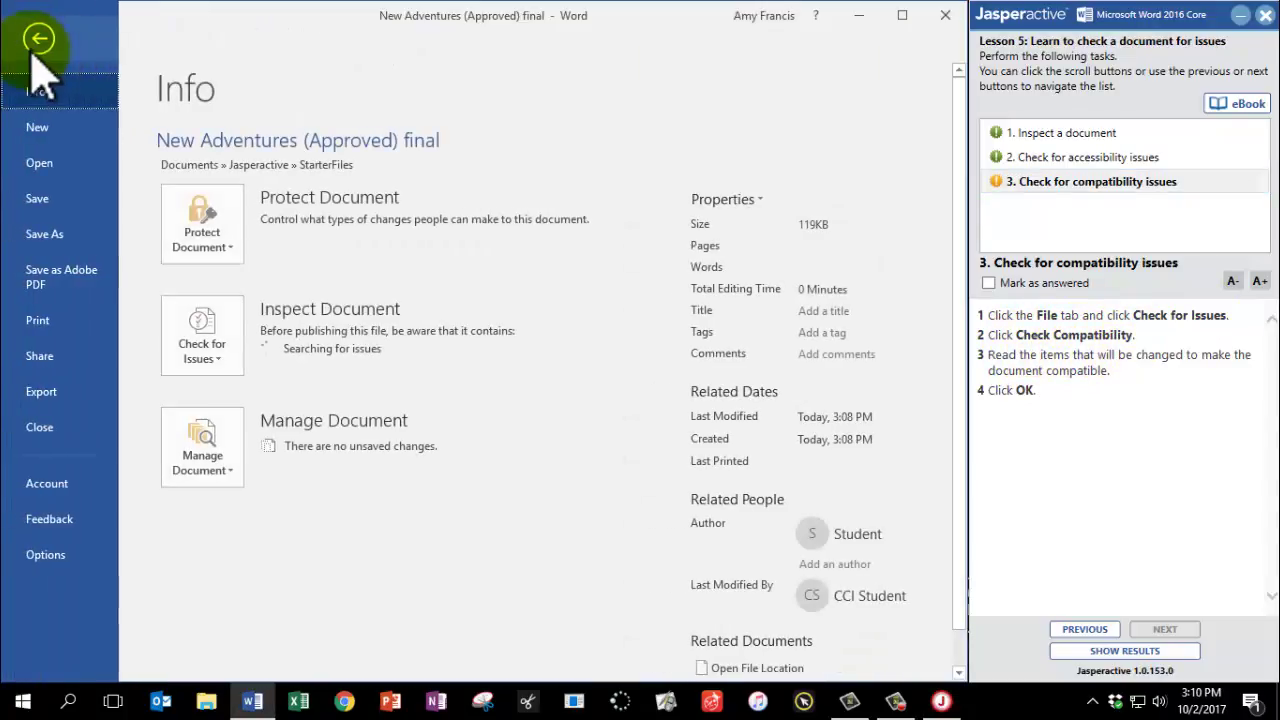
pyautogui.click(220, 362)
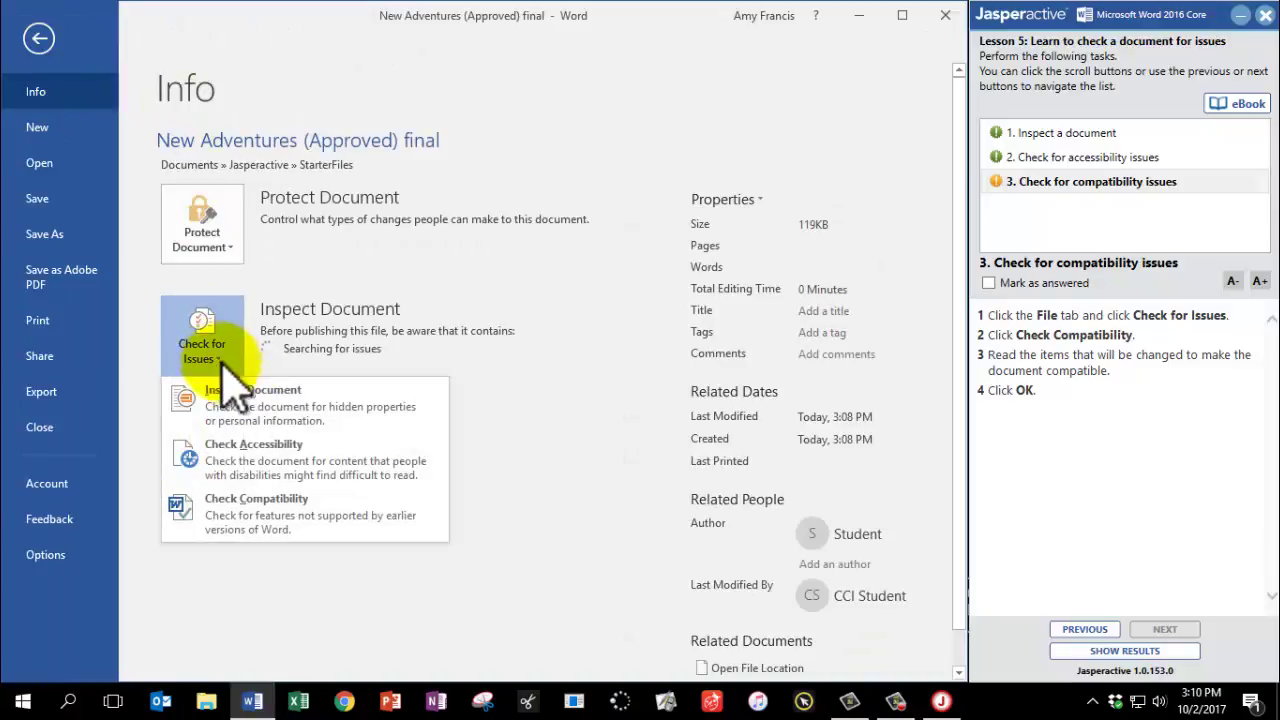
pyautogui.click(254, 520)
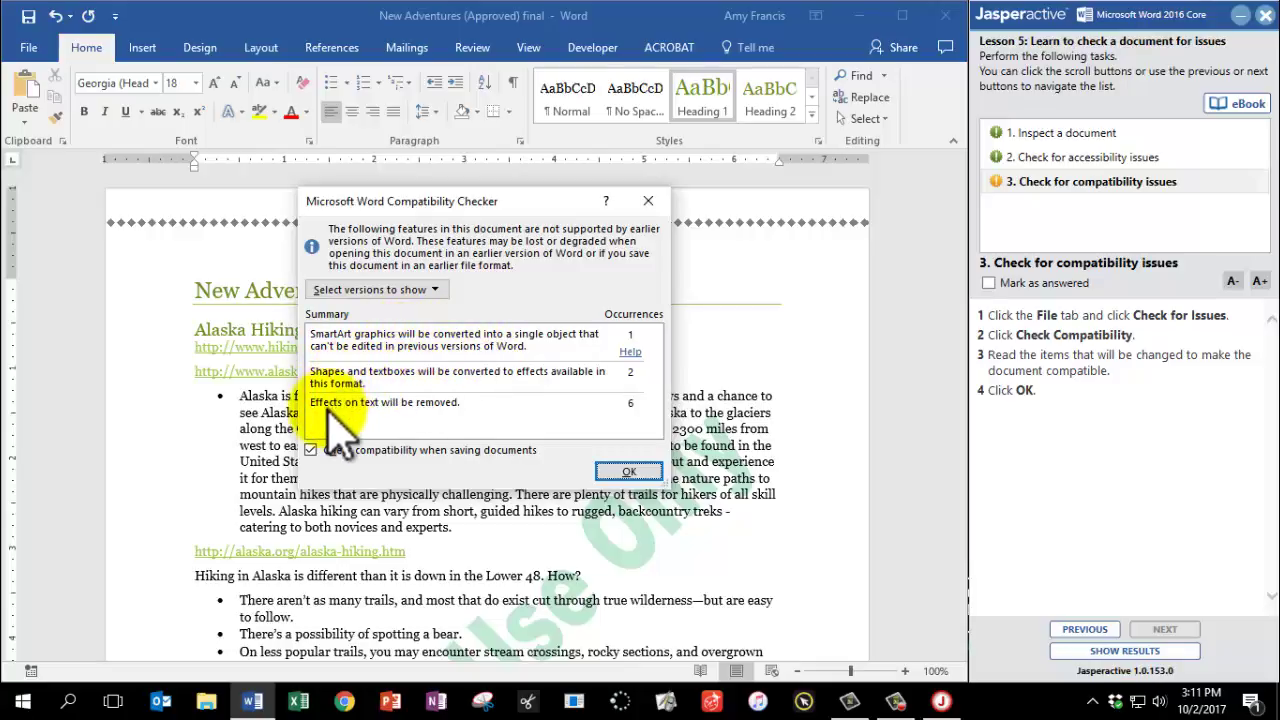
# Step: Dismiss the compatibility report, mark the compatibility task answered, and submit the exercise results
pyautogui.click(627, 472)
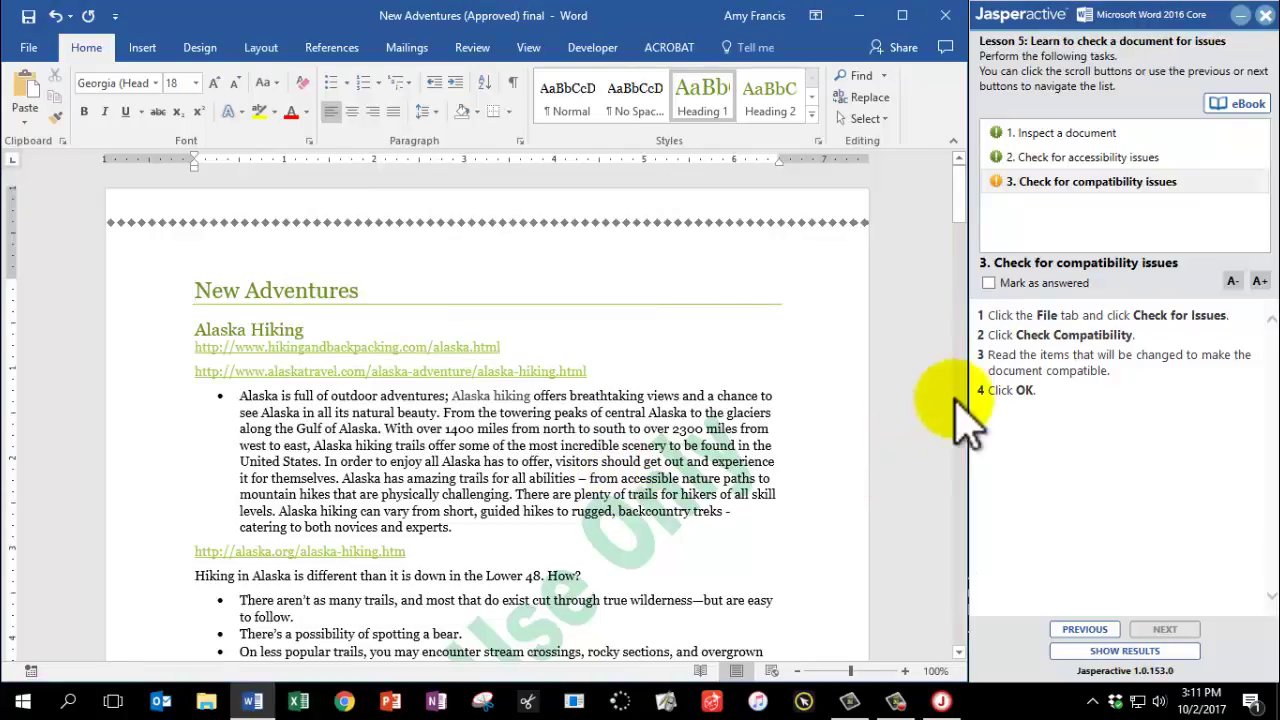
pyautogui.click(988, 283)
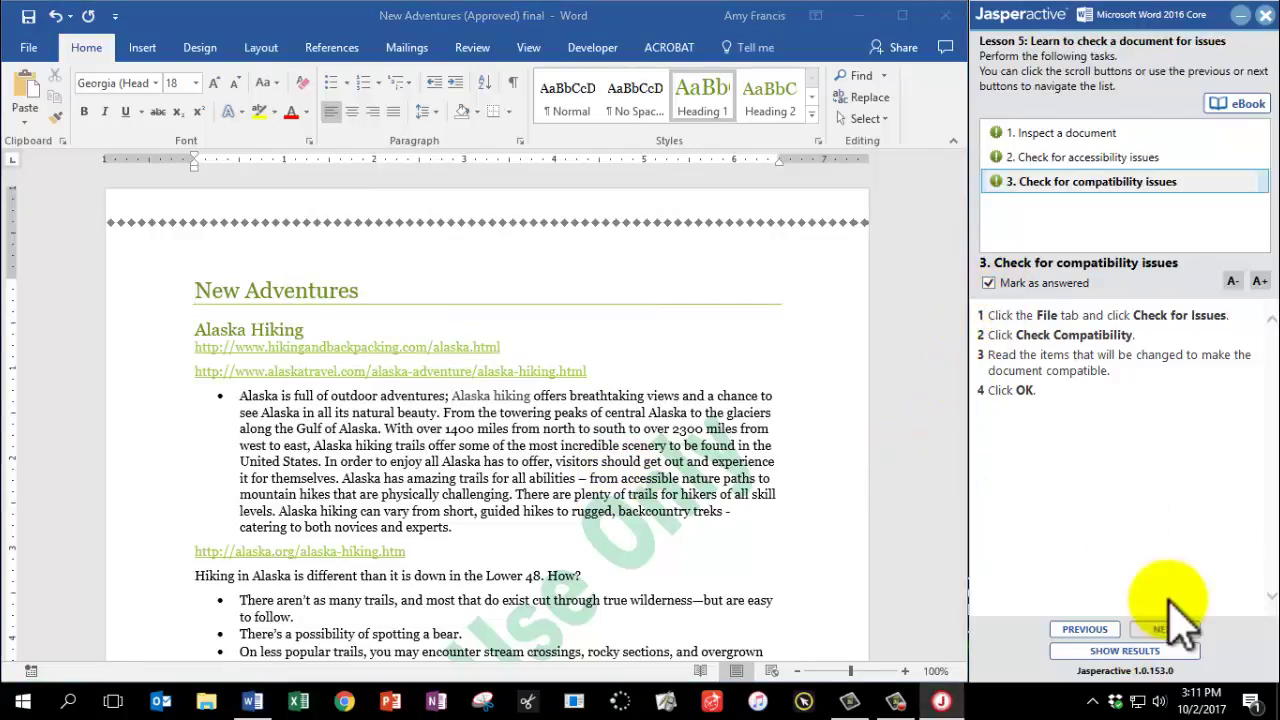
pyautogui.click(1150, 655)
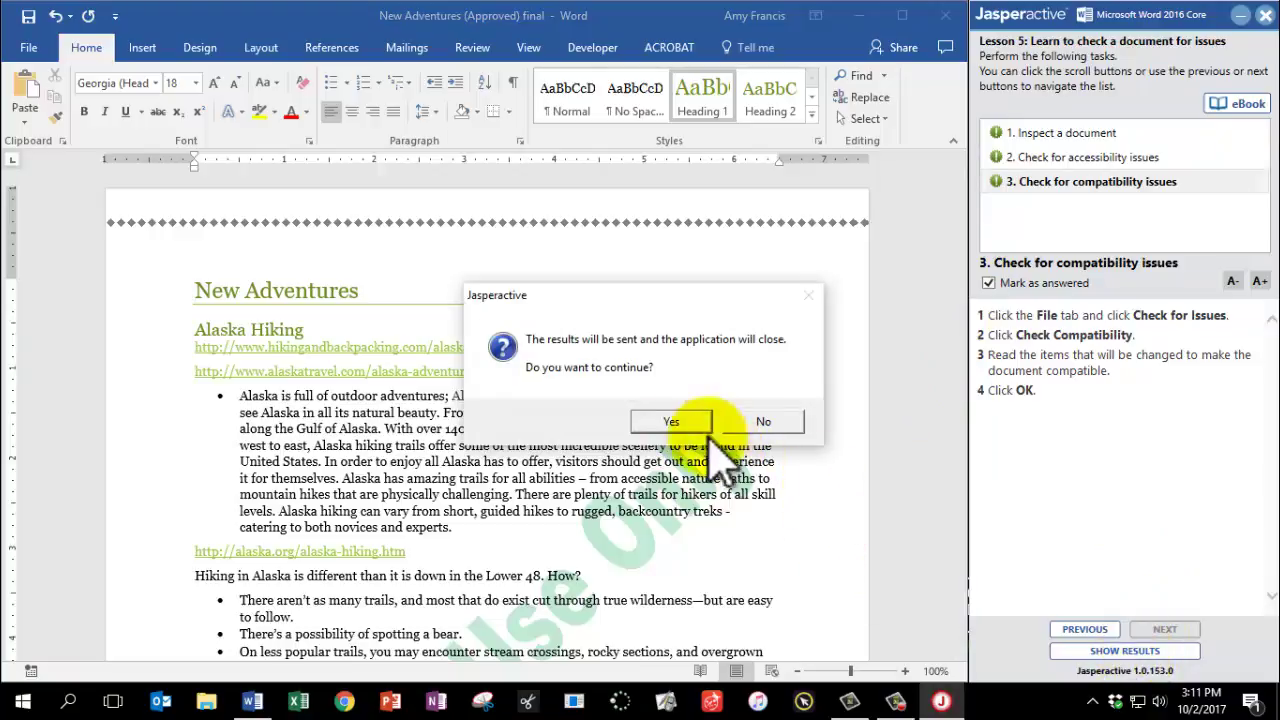
pyautogui.click(686, 420)
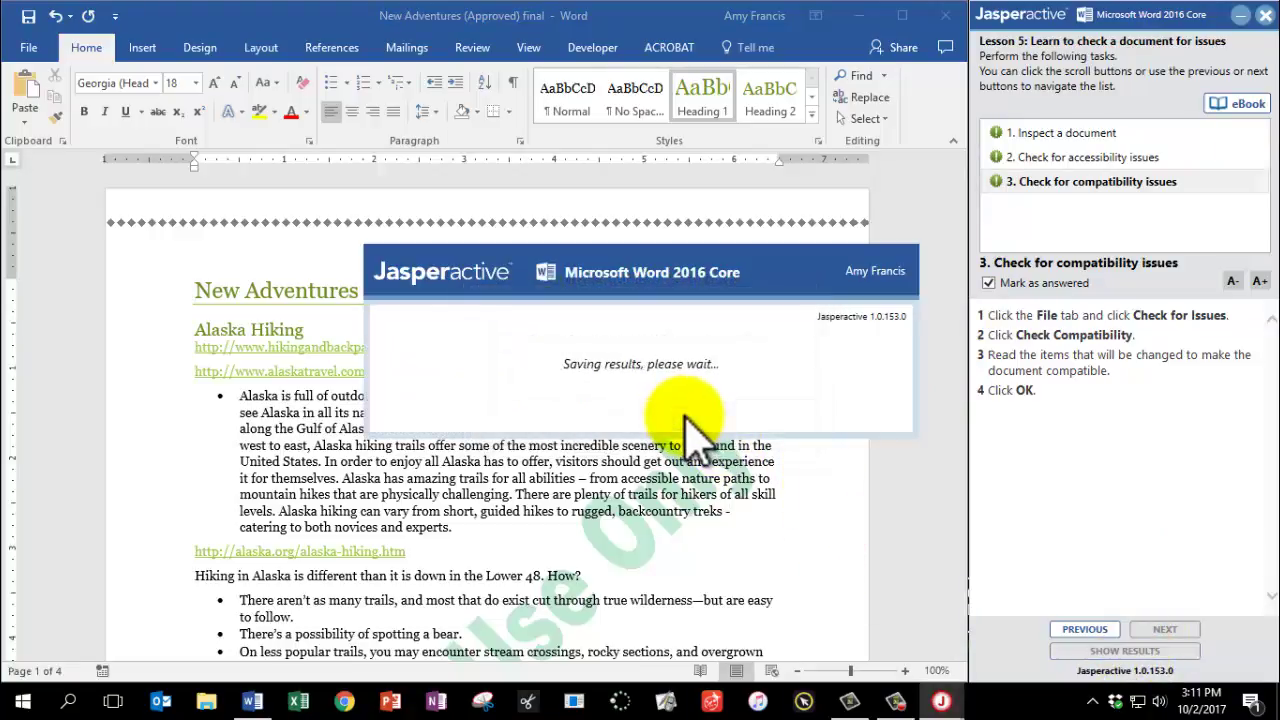
pyautogui.click(960, 204)
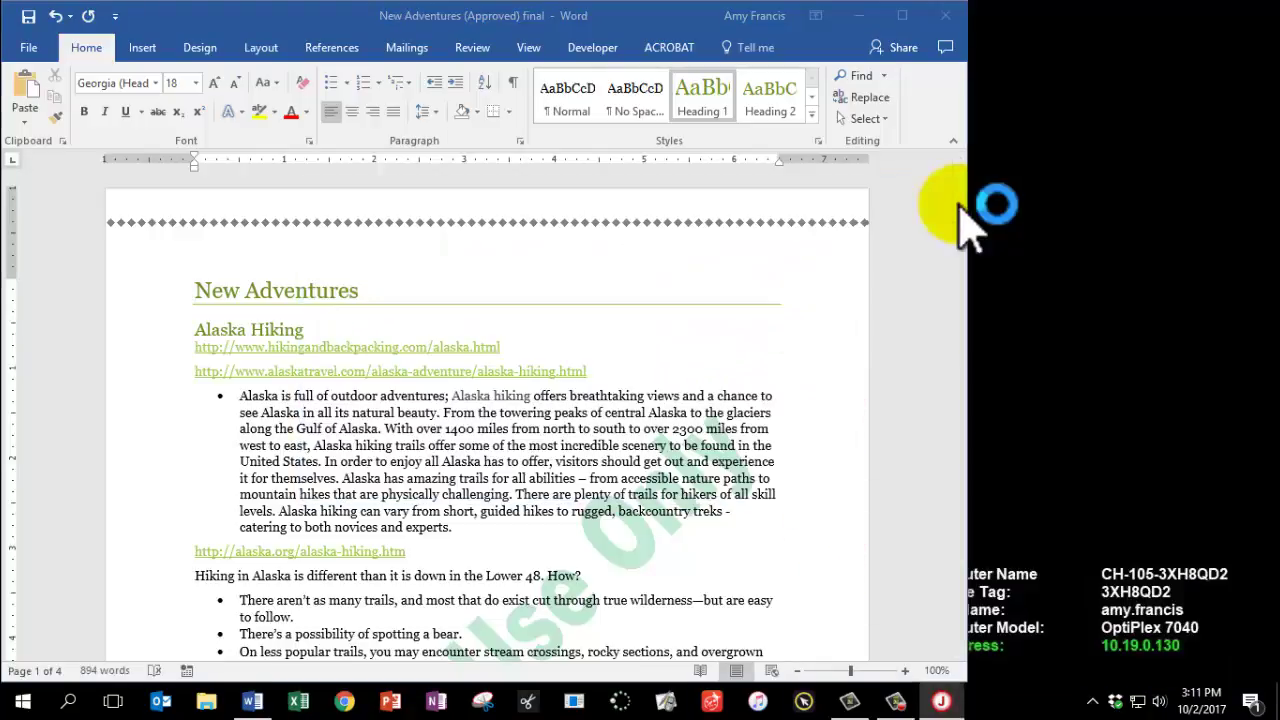